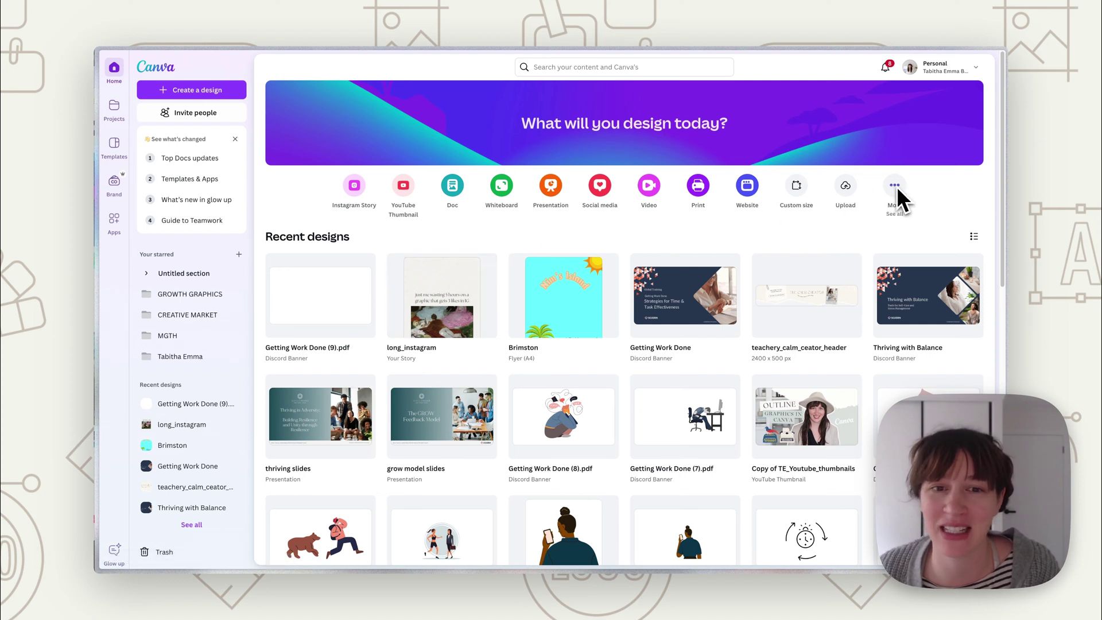
- Start a new blank video design from the Videos category
{"action": "left_click", "coordinate": [192, 91]}
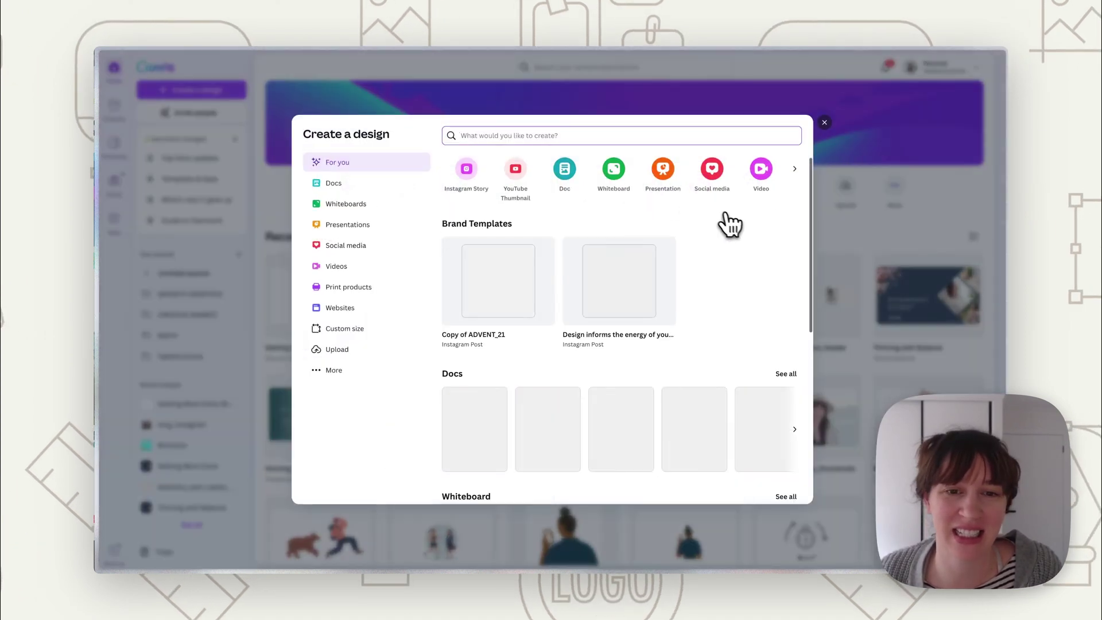
{"action": "left_click", "coordinate": [763, 171]}
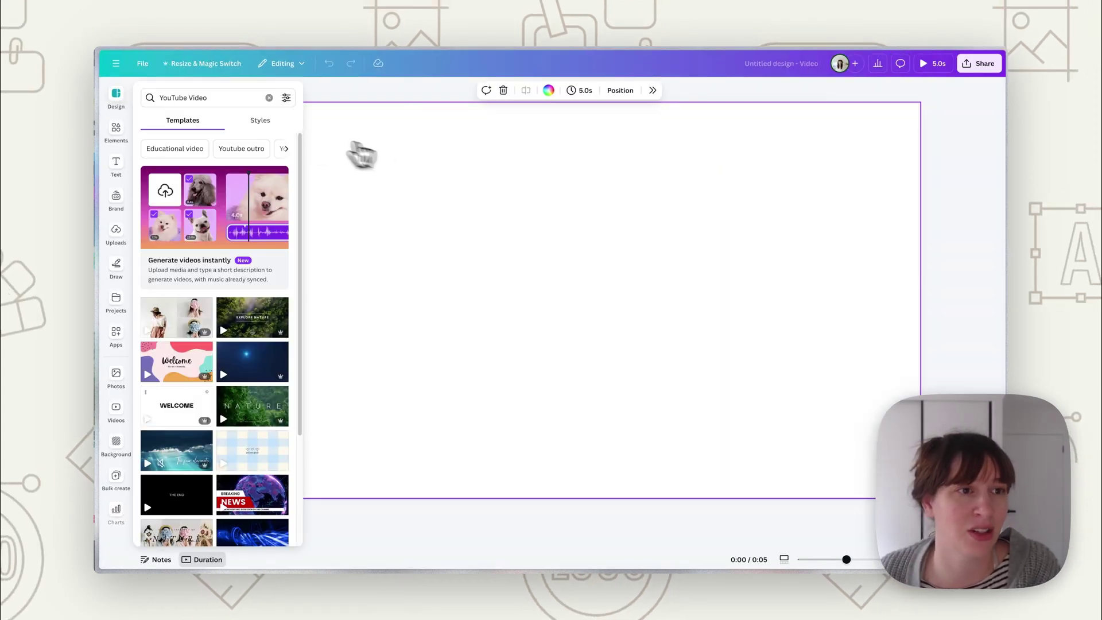
- Search the apps for 'mockups' and open the Mockups app
{"action": "left_click", "coordinate": [121, 336]}
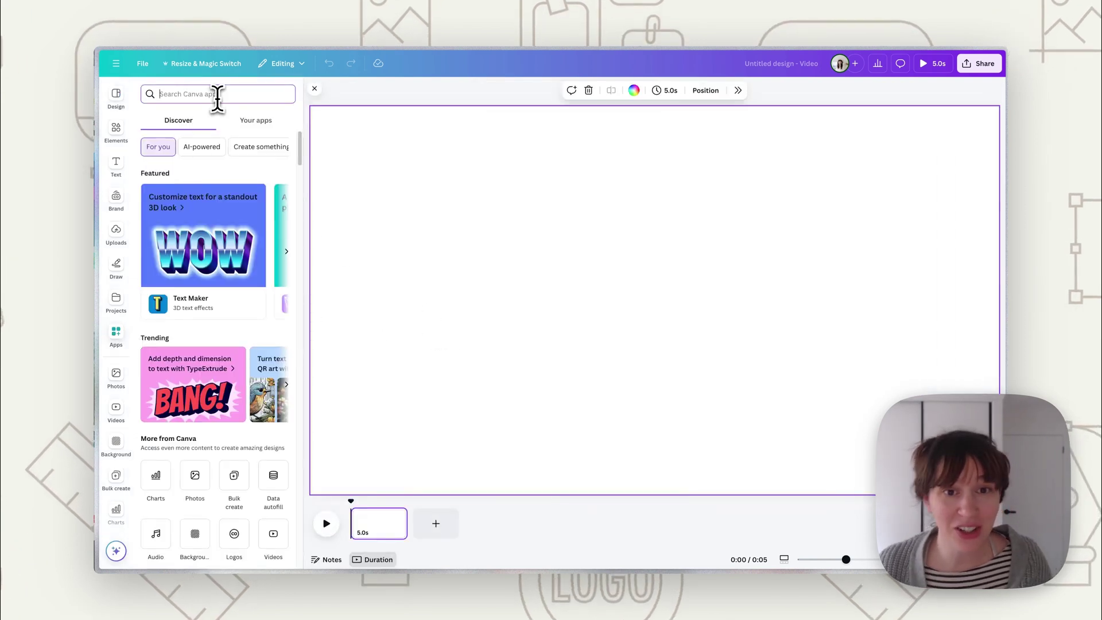
{"action": "type", "text": "mockups"}
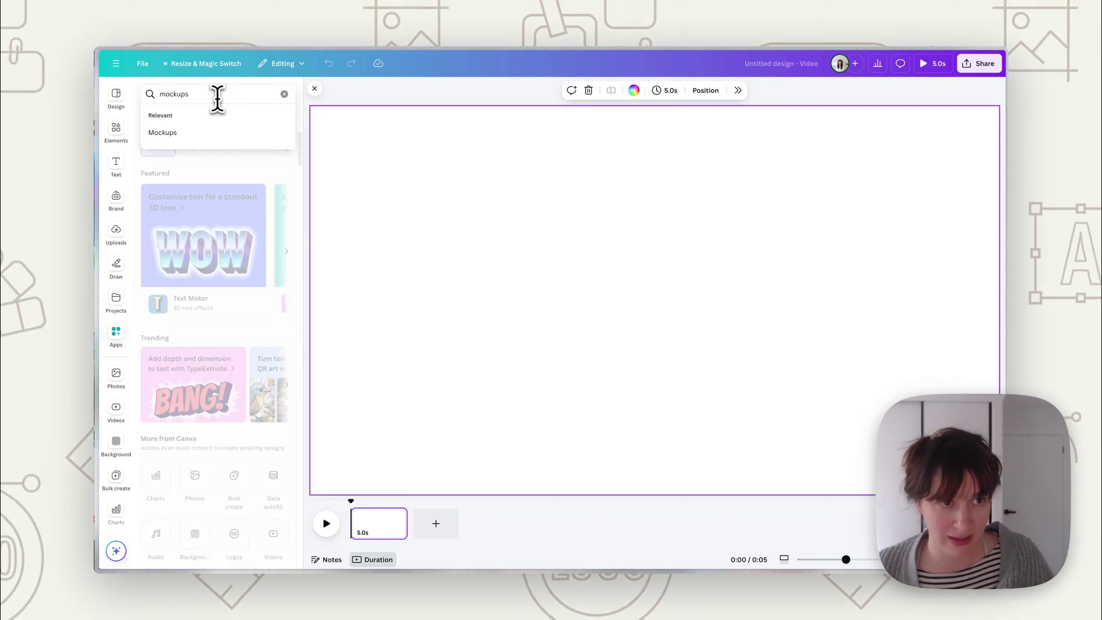
{"action": "key", "text": "Return"}
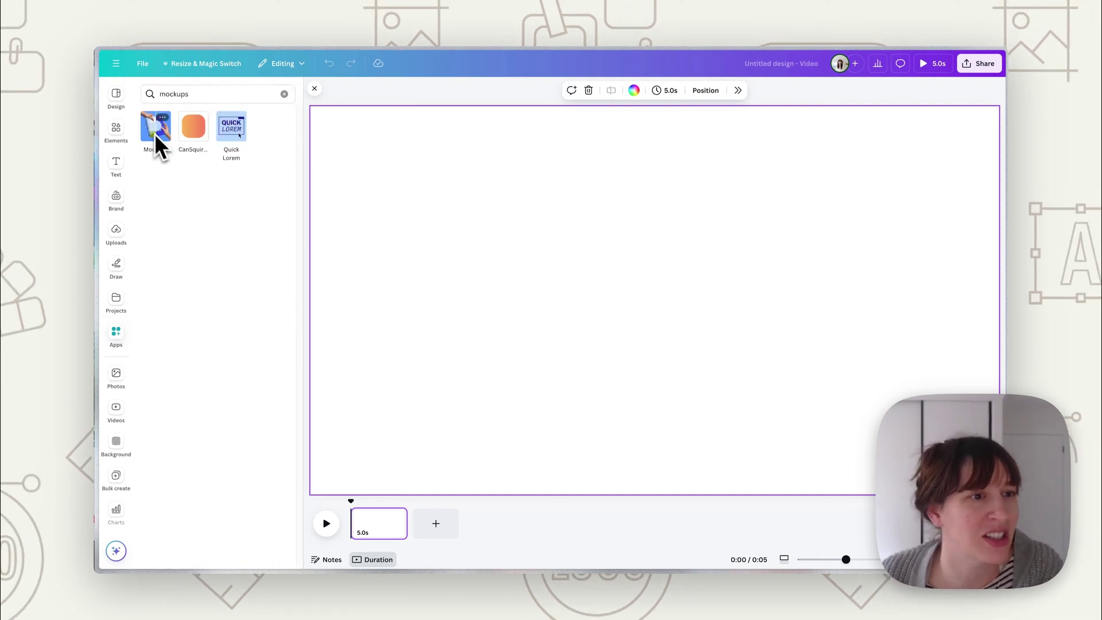
{"action": "left_click", "coordinate": [157, 137]}
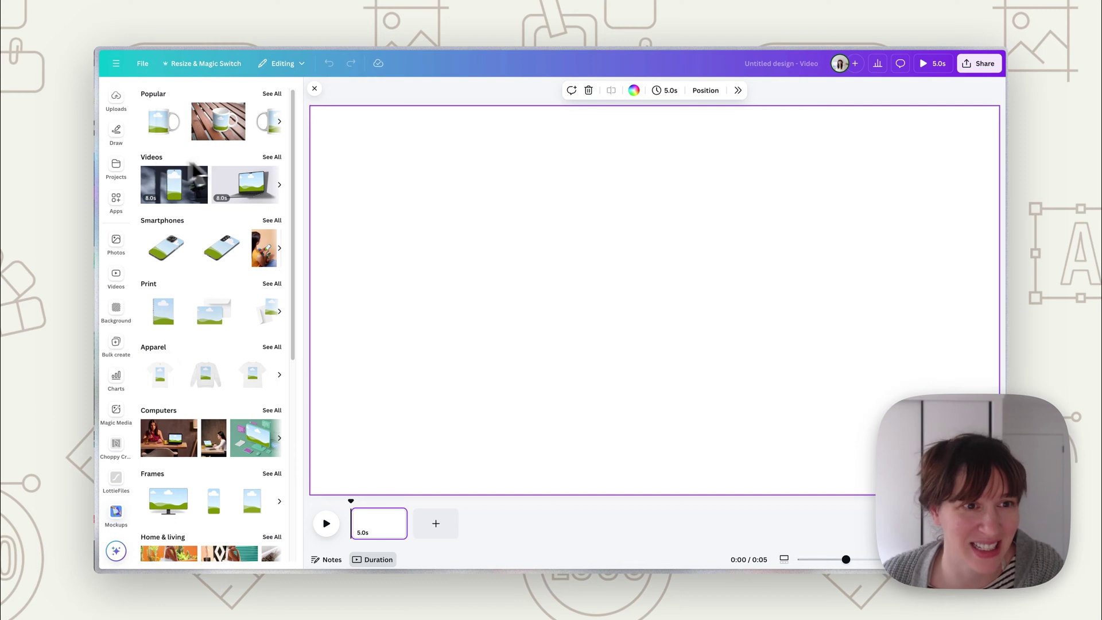
- Place the animated mug video mockup on the page and enlarge it by its corner
{"action": "left_click", "coordinate": [271, 157]}
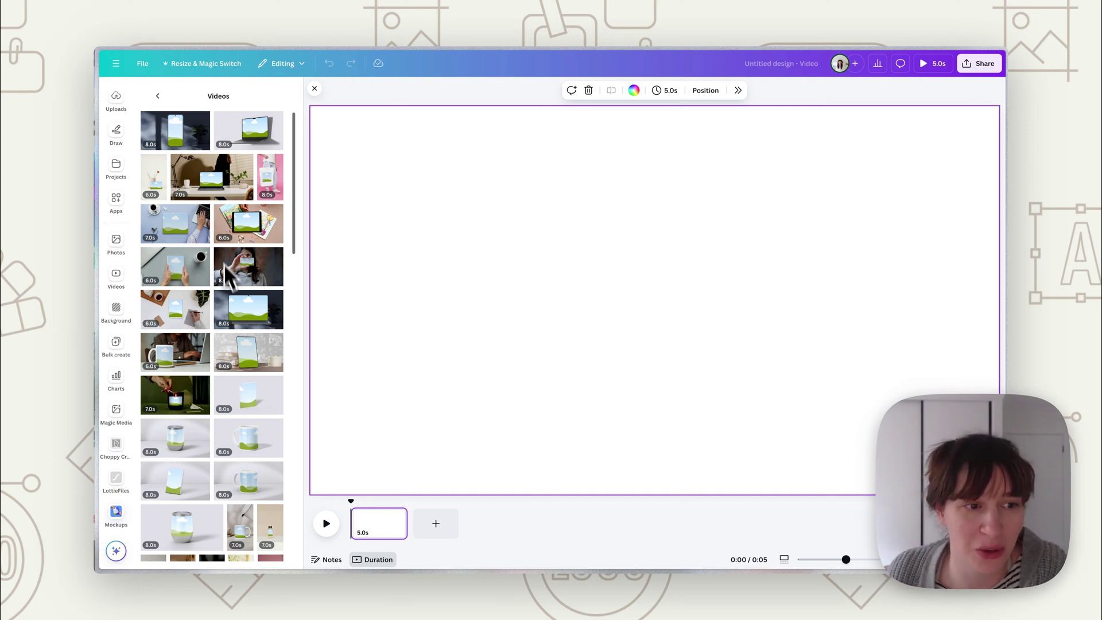
{"action": "scroll", "coordinate": [224, 369], "scroll_direction": "down", "scroll_amount": 3}
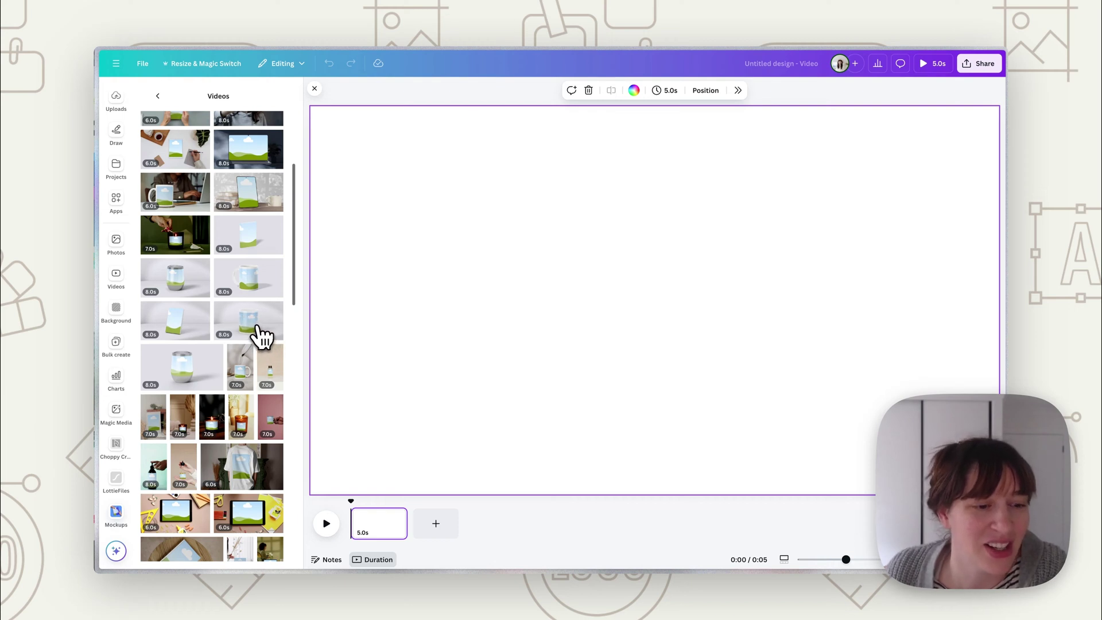
{"action": "left_click_drag", "start_coordinate": [457, 354], "coordinate": [384, 451]}
{"action": "left_click_drag", "start_coordinate": [792, 222], "coordinate": [858, 182]}
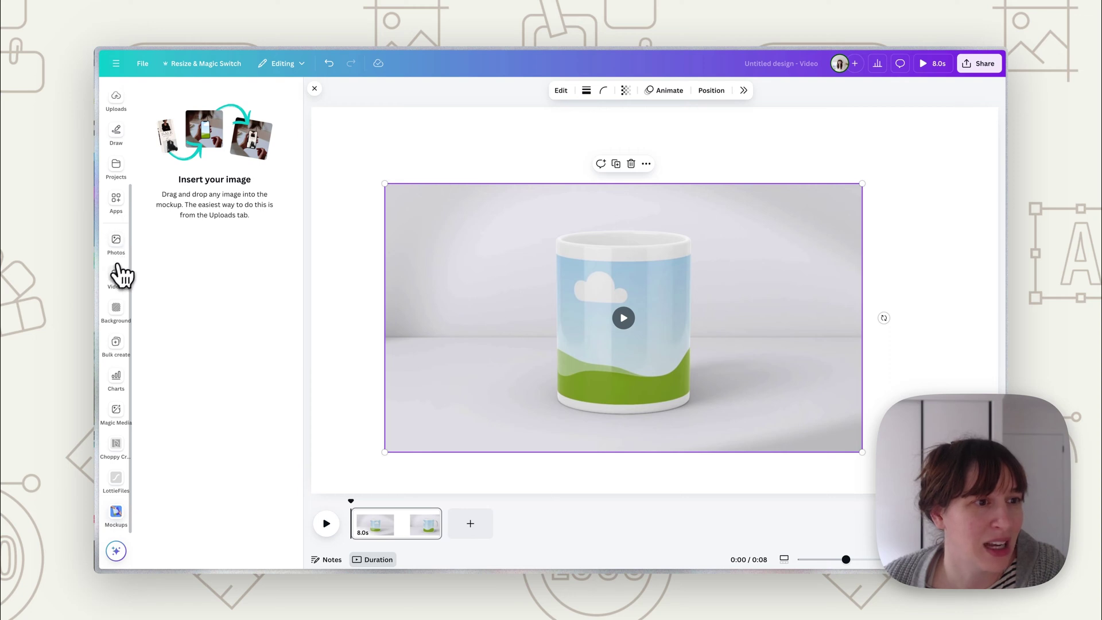
- Drop the speckled 'be you' image from Elements onto the mug mockup and preview it
{"action": "scroll", "coordinate": [115, 273], "scroll_direction": "up", "scroll_amount": 3}
{"action": "left_click", "coordinate": [115, 131]}
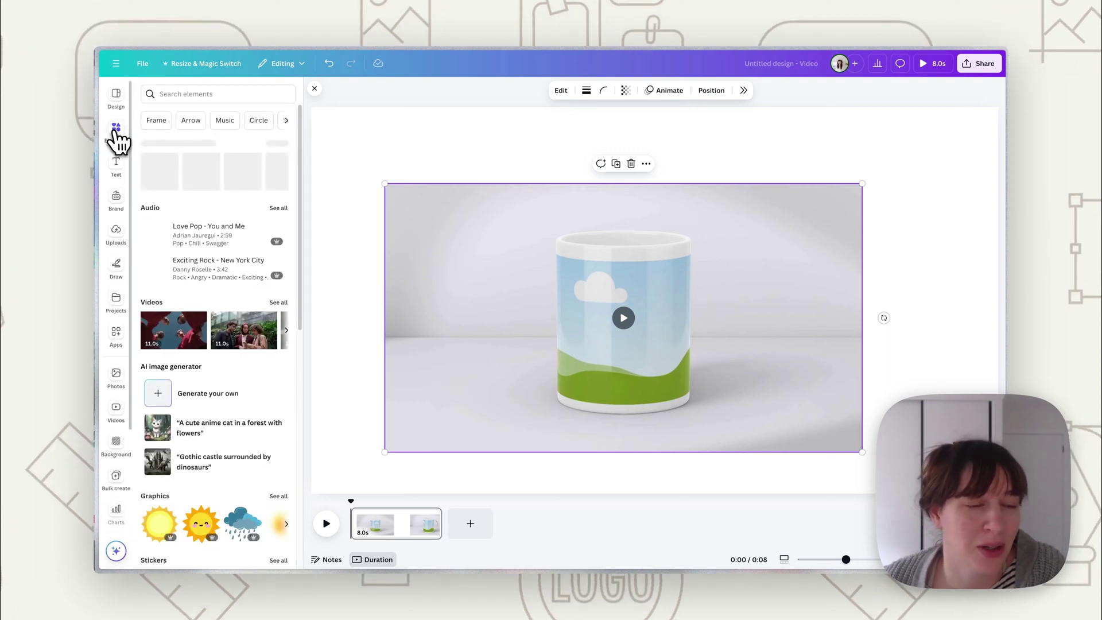
{"action": "left_click", "coordinate": [282, 303]}
{"action": "left_click_drag", "start_coordinate": [282, 214], "coordinate": [608, 319]}
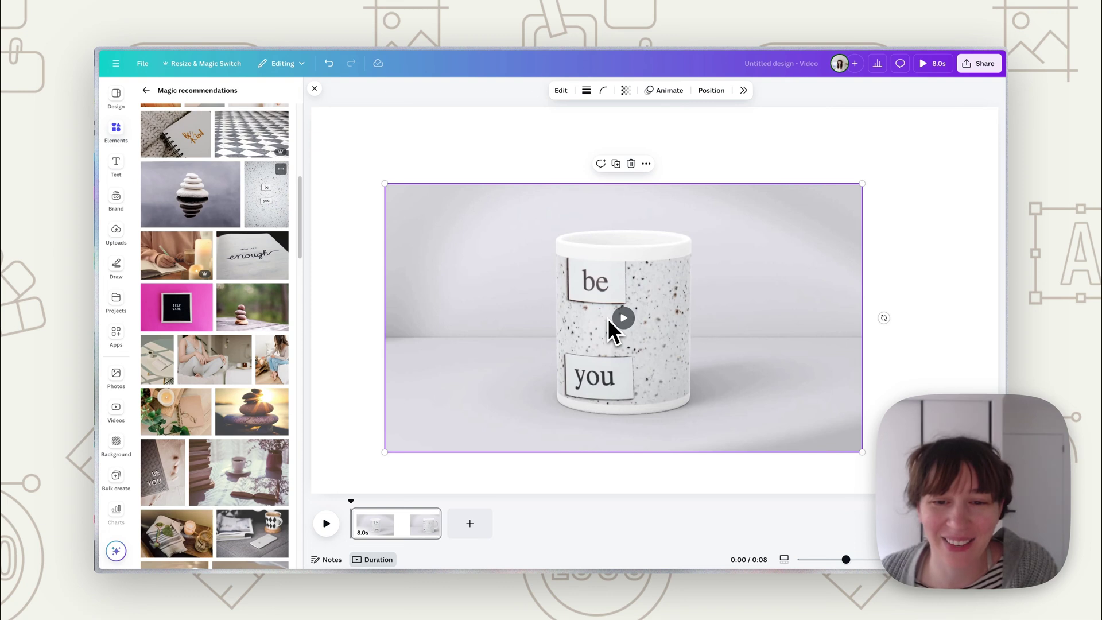
{"action": "left_click", "coordinate": [634, 328]}
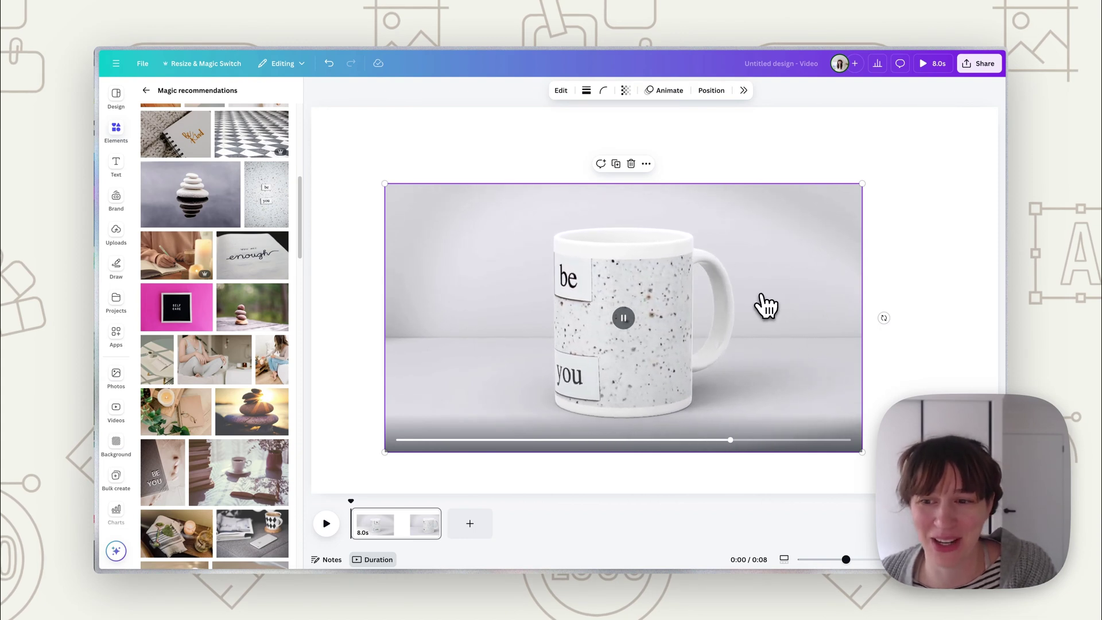
- Shrink and lower the 'be you' image in the mug's crop panel, then apply the changes
{"action": "double_click", "coordinate": [765, 325]}
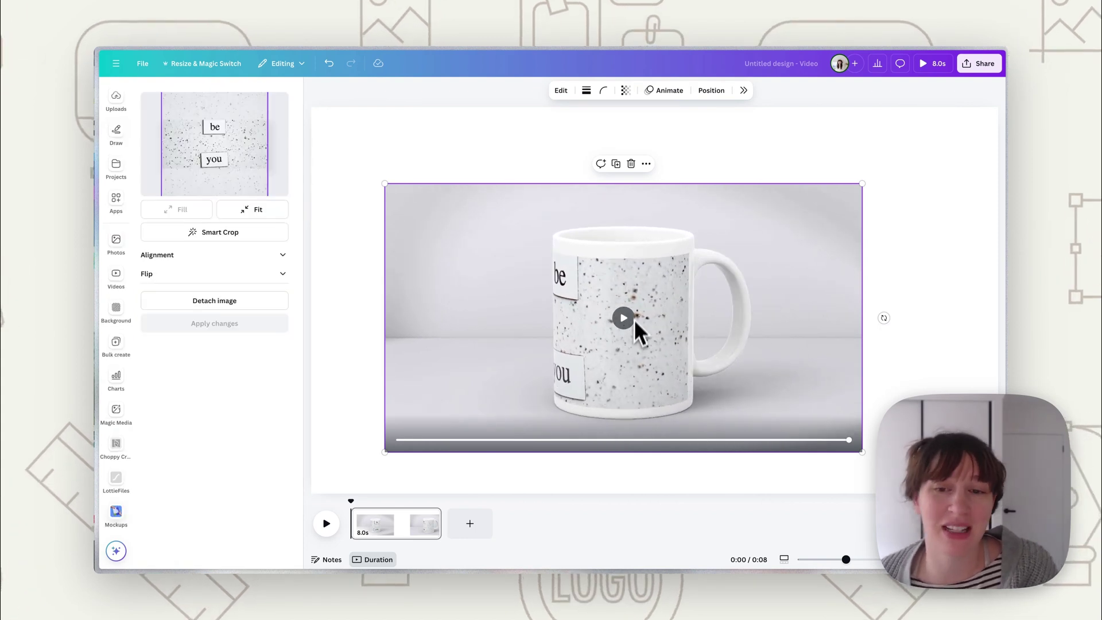
{"action": "left_click", "coordinate": [573, 177]}
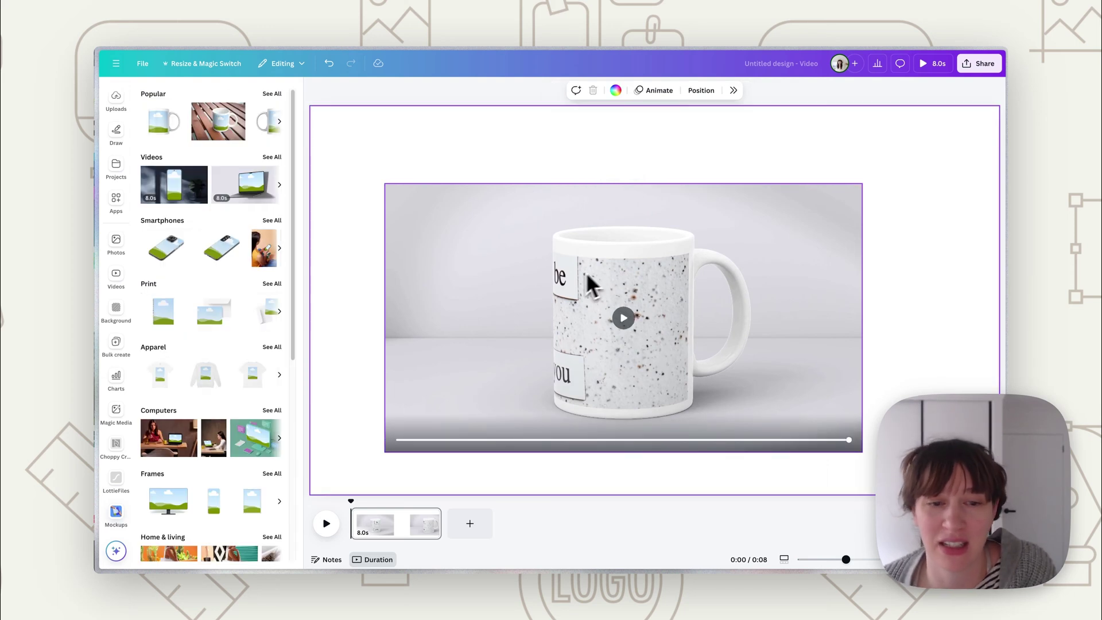
{"action": "left_click", "coordinate": [598, 315]}
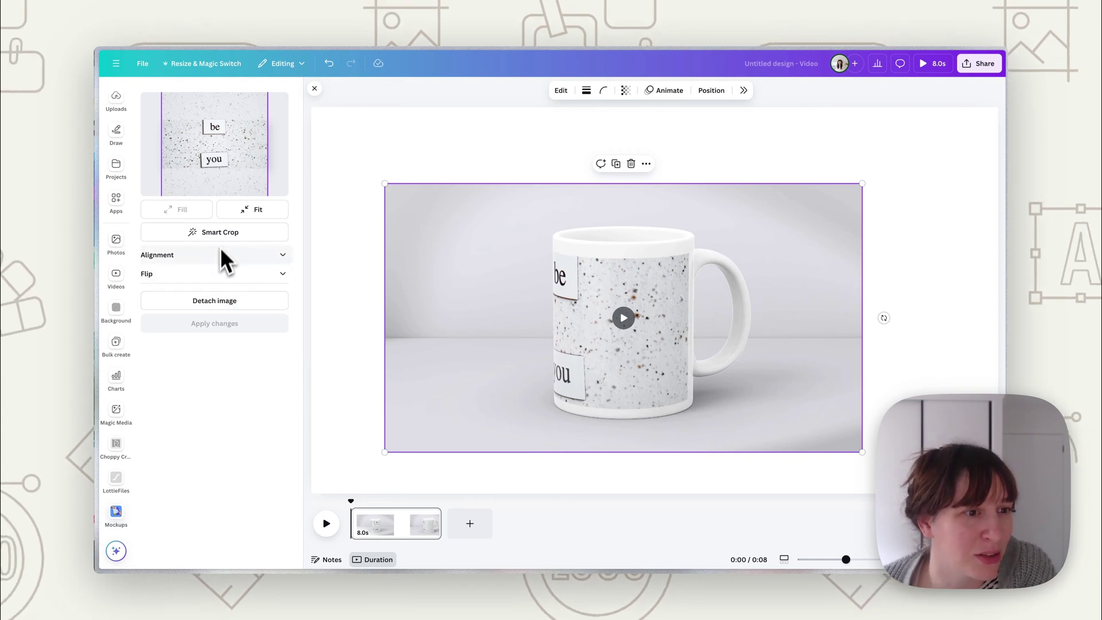
{"action": "left_click", "coordinate": [256, 256]}
{"action": "left_click", "coordinate": [244, 354]}
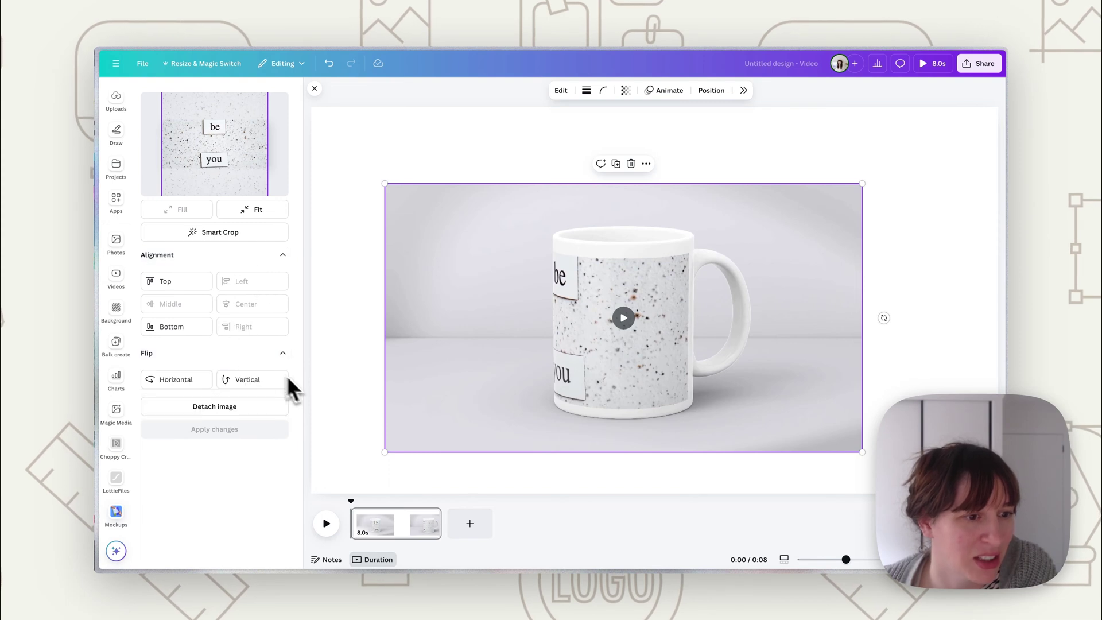
{"action": "left_click", "coordinate": [250, 211]}
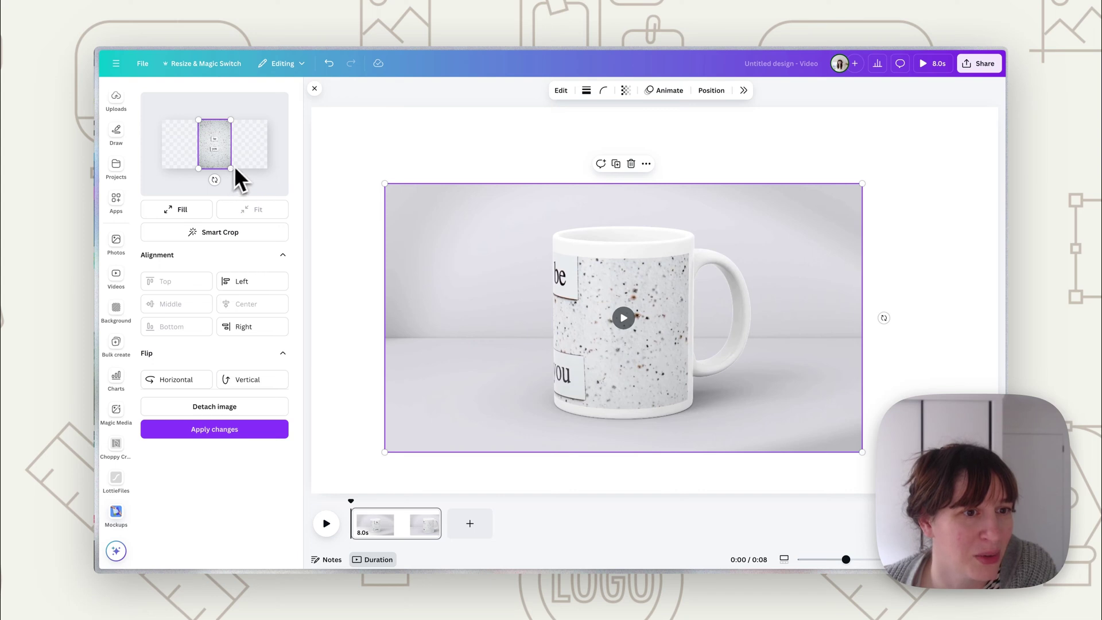
{"action": "left_click_drag", "start_coordinate": [227, 170], "coordinate": [287, 247]}
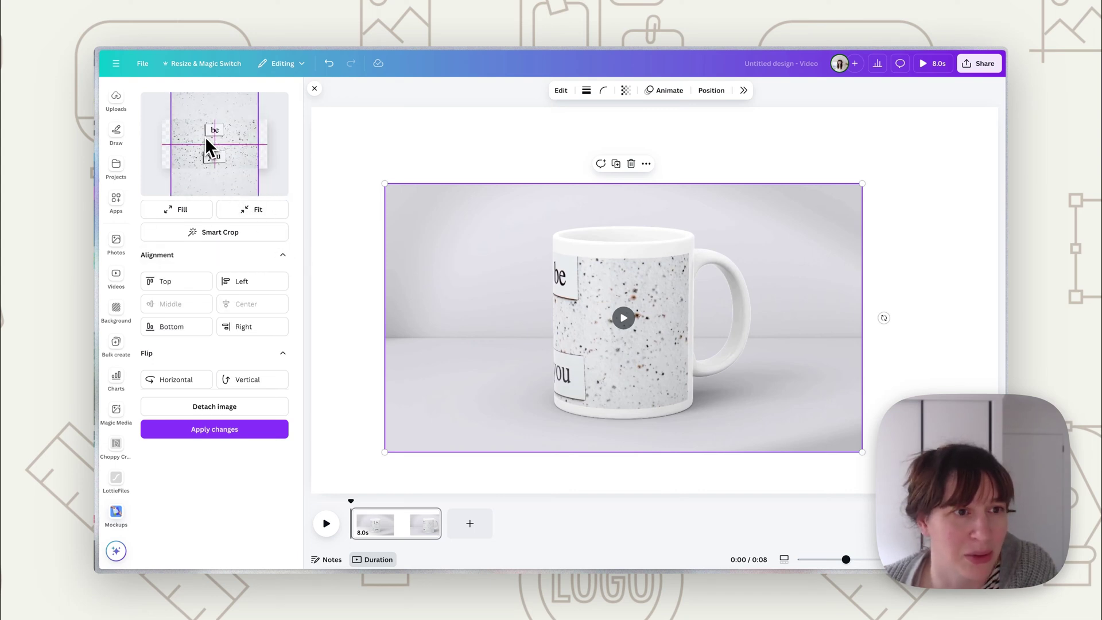
{"action": "mouse_move", "coordinate": [205, 137]}
{"action": "left_mouse_down"}
{"action": "mouse_move", "coordinate": [211, 182]}
{"action": "mouse_move", "coordinate": [175, 135]}
{"action": "mouse_move", "coordinate": [211, 171]}
{"action": "mouse_move", "coordinate": [202, 139]}
{"action": "mouse_move", "coordinate": [213, 129]}
{"action": "left_mouse_up"}
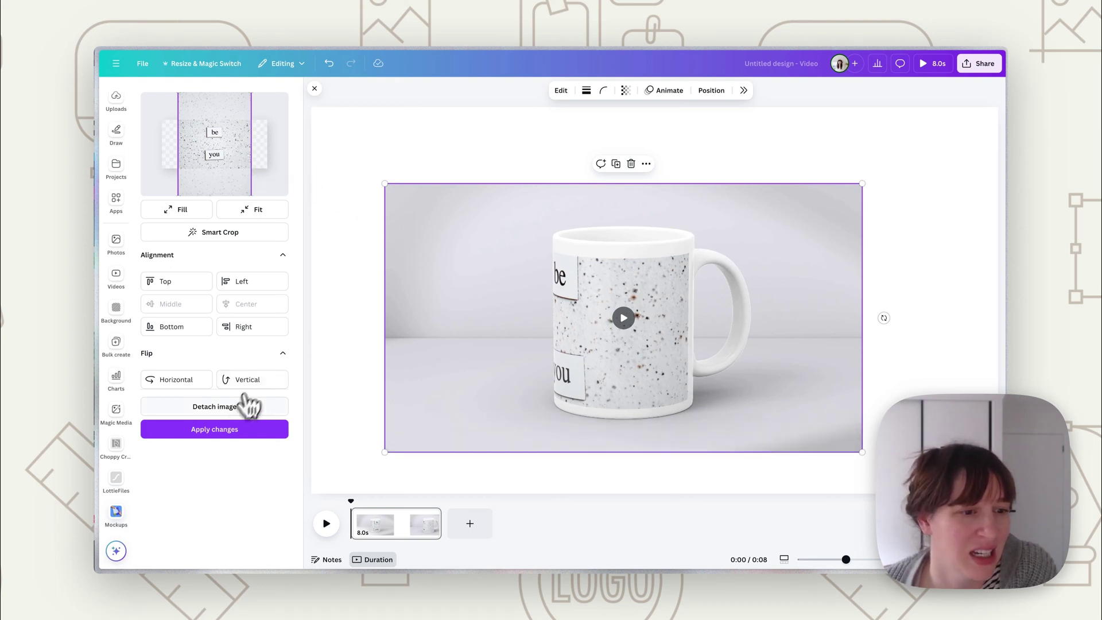
{"action": "left_click", "coordinate": [232, 429]}
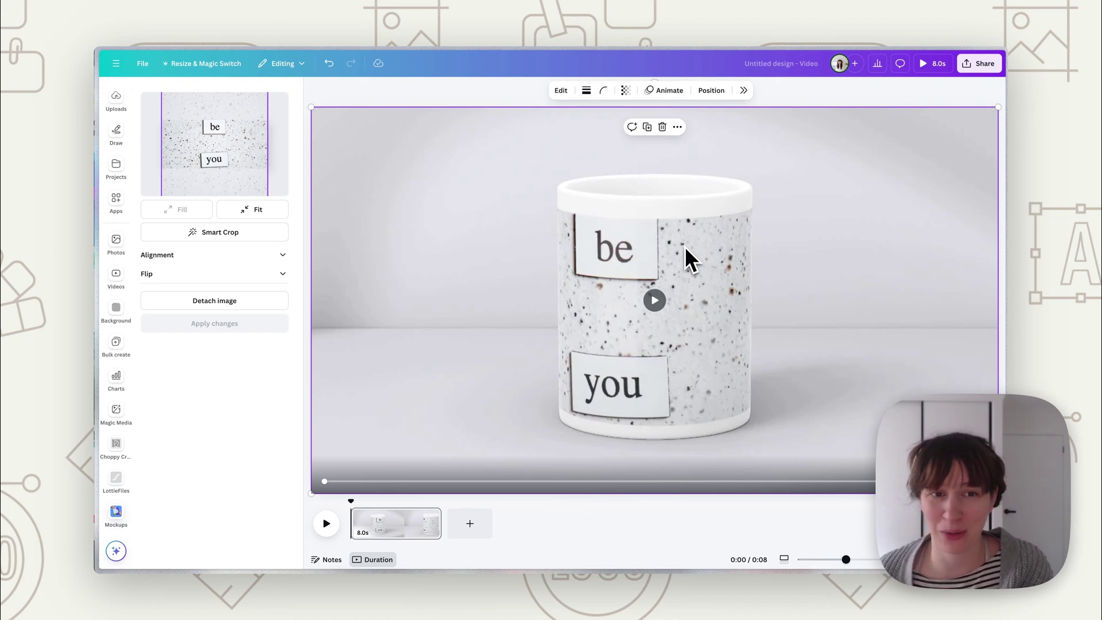
- Download the design as an MP4 video and add a second page after the mug clip
{"action": "left_click", "coordinate": [982, 64]}
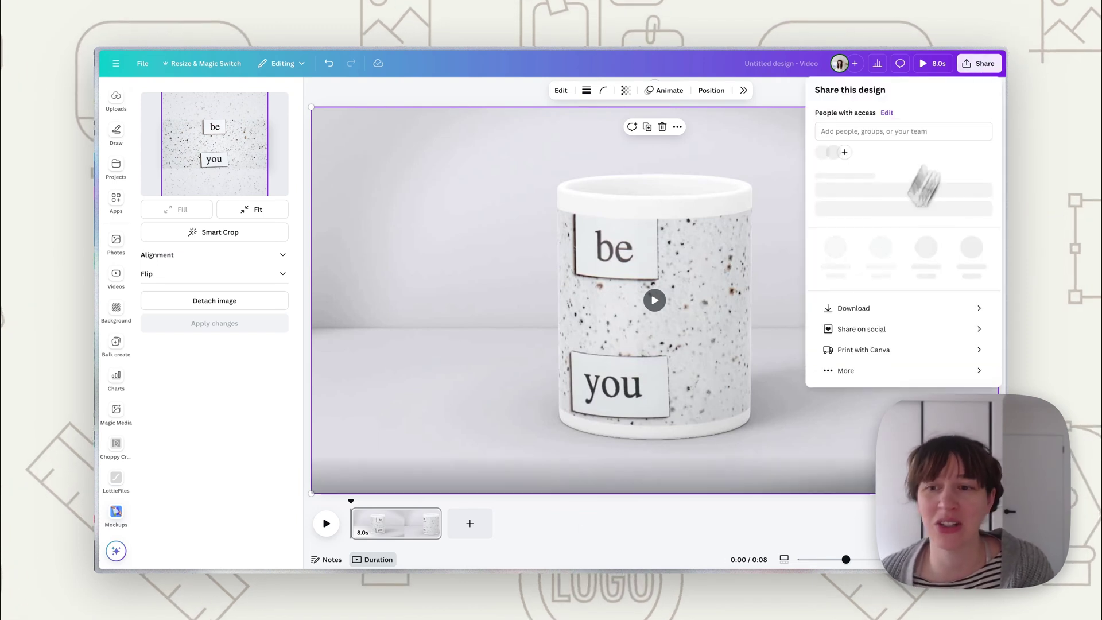
{"action": "left_click", "coordinate": [854, 314]}
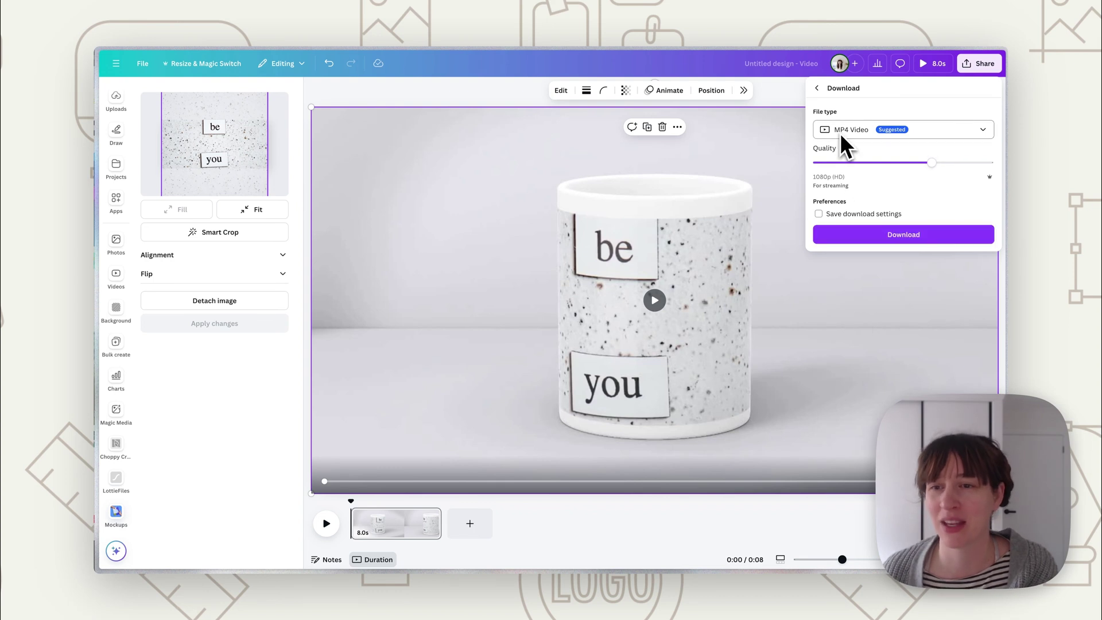
{"action": "left_click", "coordinate": [921, 236]}
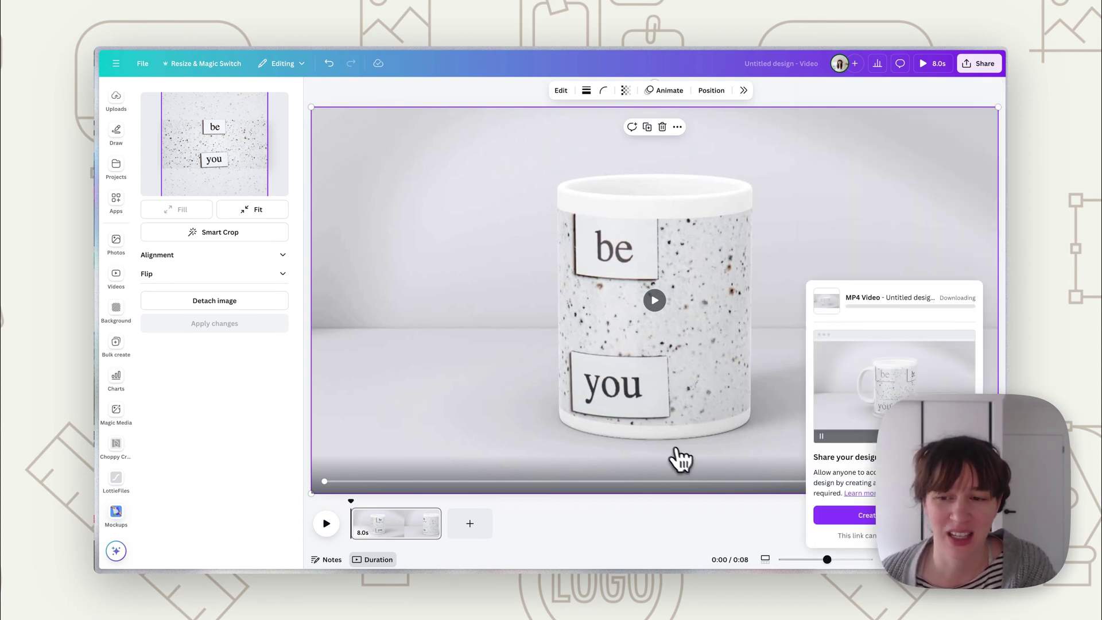
{"action": "left_click", "coordinate": [468, 524]}
- Insert the phone-on-stand video mockup and enlarge it to nearly fill the second page
{"action": "left_click", "coordinate": [174, 184]}
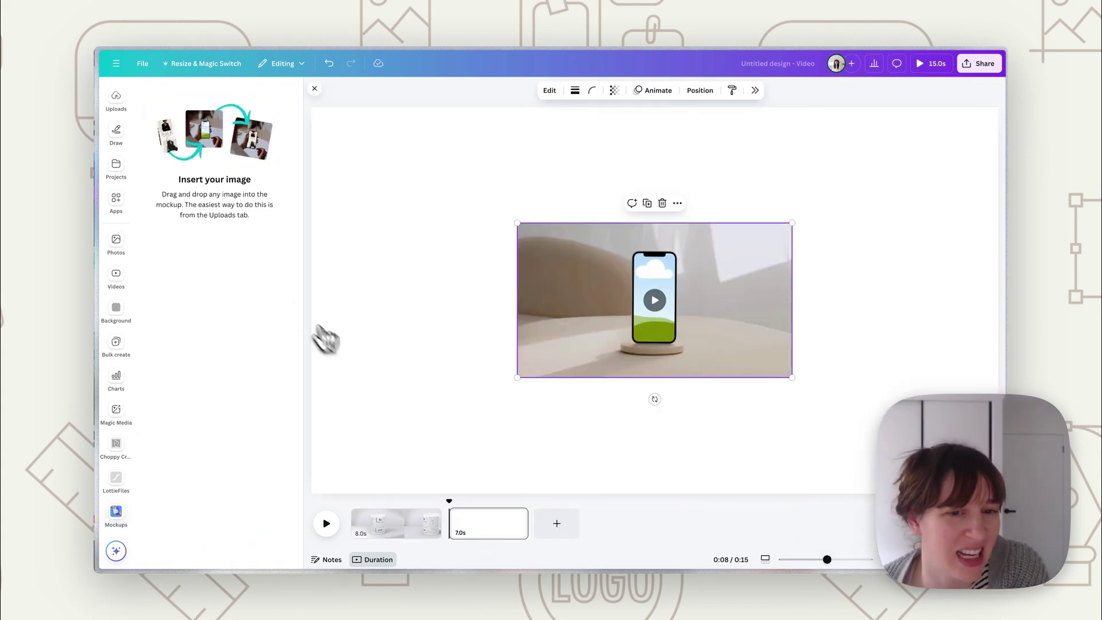
{"action": "left_click_drag", "start_coordinate": [757, 321], "coordinate": [622, 222]}
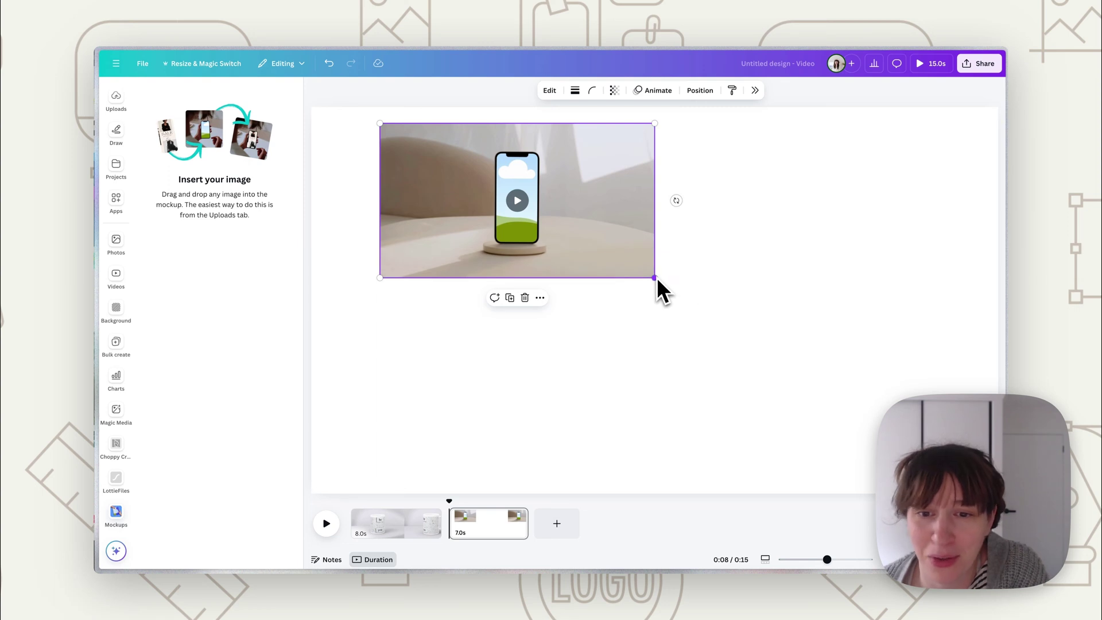
{"action": "left_click_drag", "start_coordinate": [655, 278], "coordinate": [959, 448]}
{"action": "left_click_drag", "start_coordinate": [853, 376], "coordinate": [838, 388]}
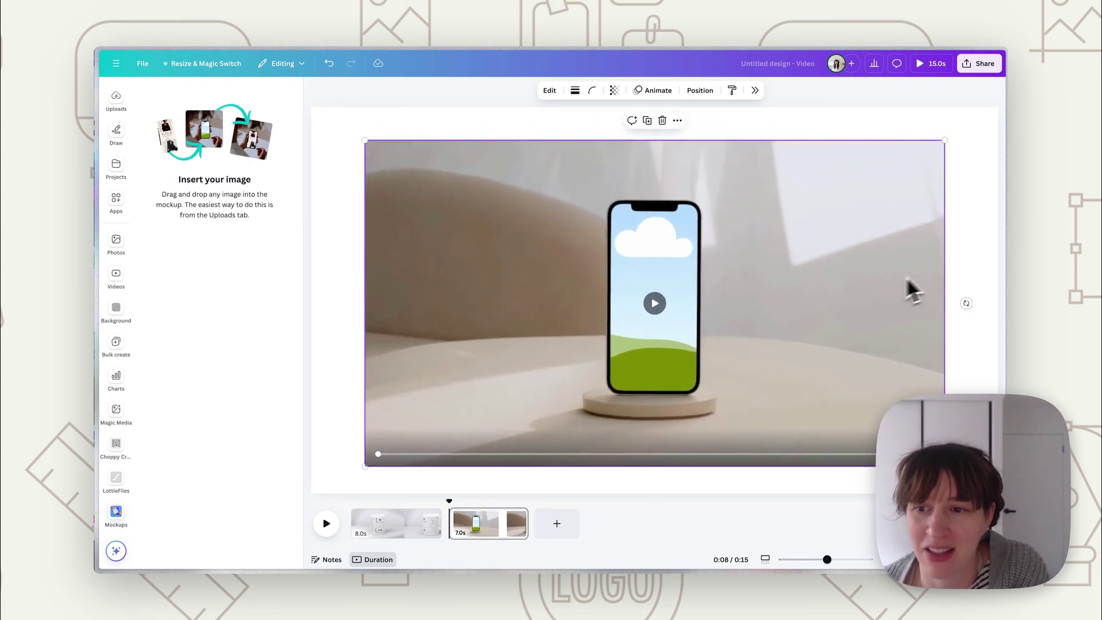
{"action": "key", "text": "Escape"}
- Preview the phone mockup clip playing from the start
{"action": "left_click", "coordinate": [655, 303]}
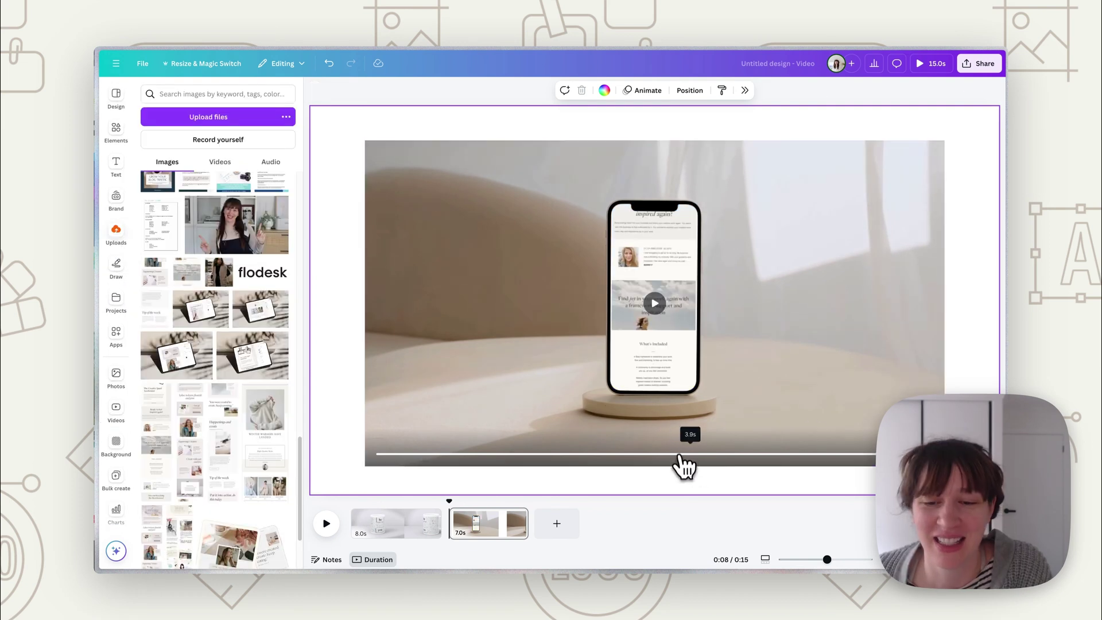
{"action": "left_click_drag", "start_coordinate": [681, 459], "coordinate": [350, 447]}
{"action": "mouse_move", "coordinate": [381, 430]}
{"action": "left_click", "coordinate": [657, 304]}
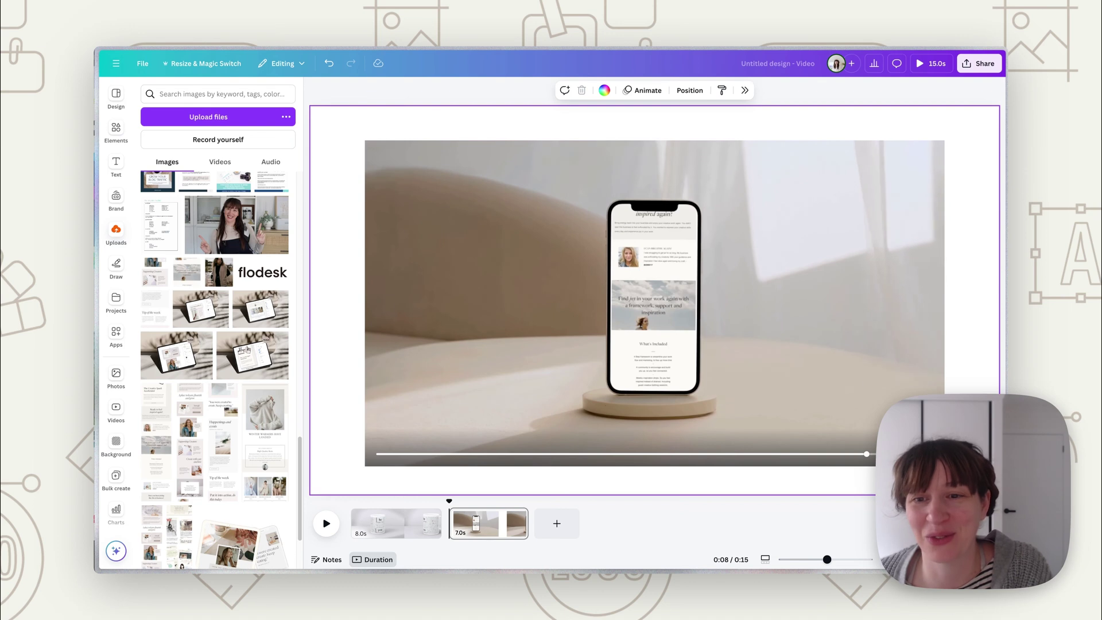
- Delete the mug mockup from the first page and zoom out to show the whole page
{"action": "left_click", "coordinate": [415, 525]}
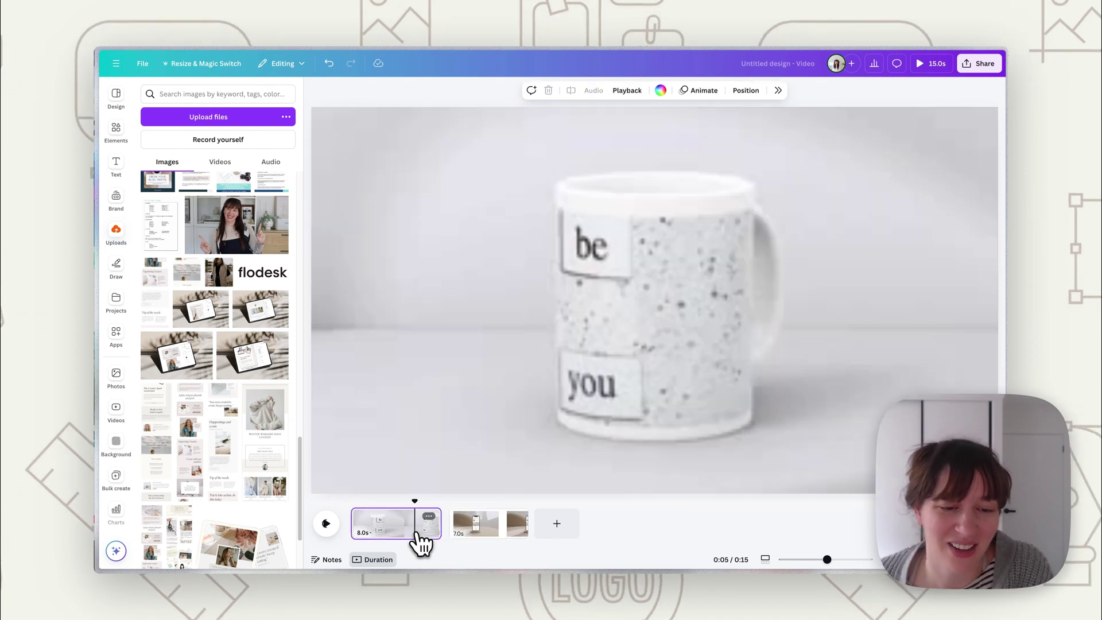
{"action": "left_click", "coordinate": [705, 342]}
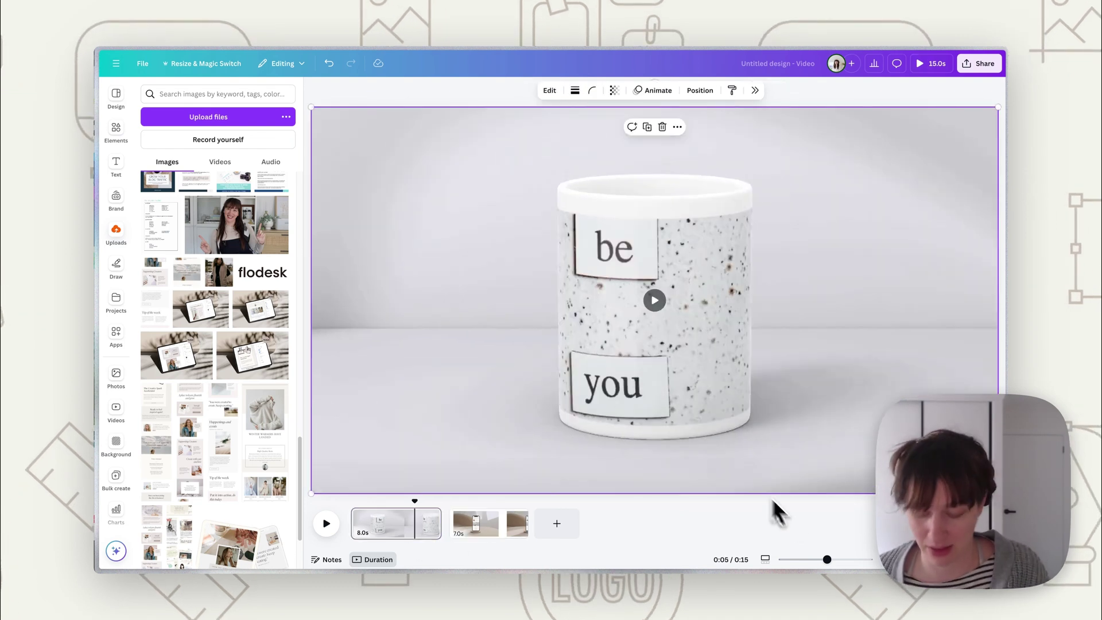
{"action": "key", "text": "Delete"}
{"action": "left_click_drag", "start_coordinate": [826, 560], "coordinate": [811, 560]}
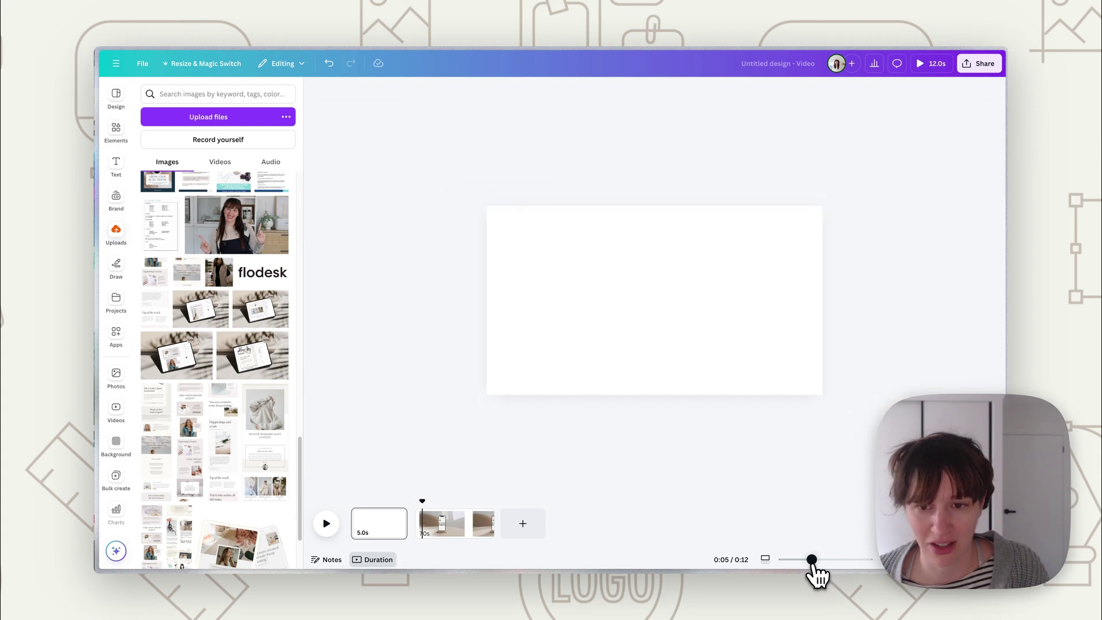
{"action": "left_click", "coordinate": [750, 358]}
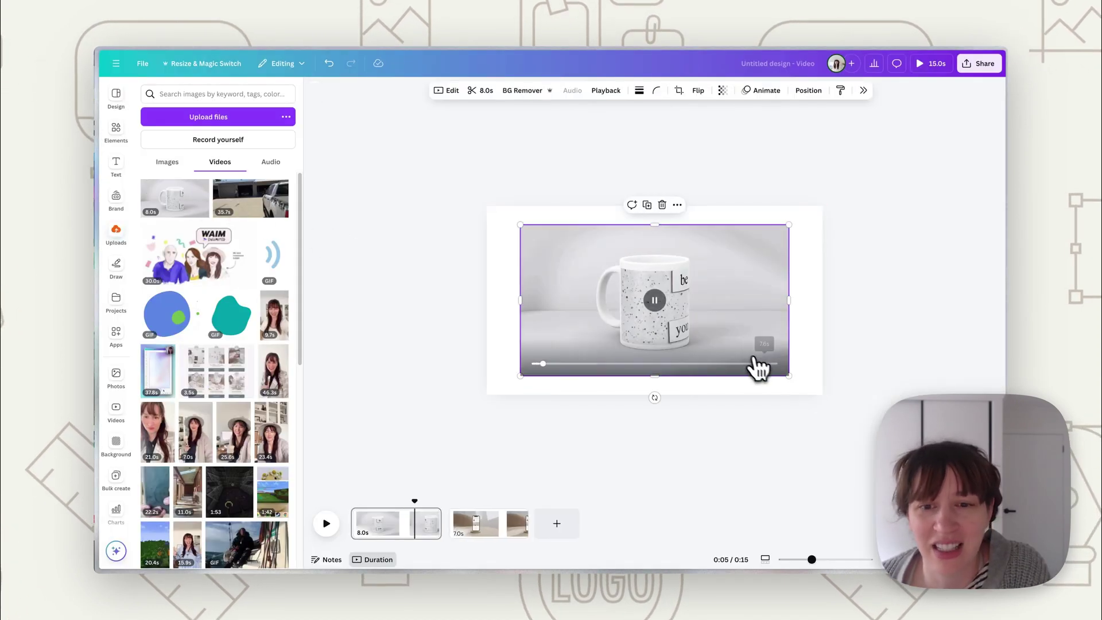
- Remove the mug video's background with BG Remover and shift the clip to the right
{"action": "left_click", "coordinate": [520, 99]}
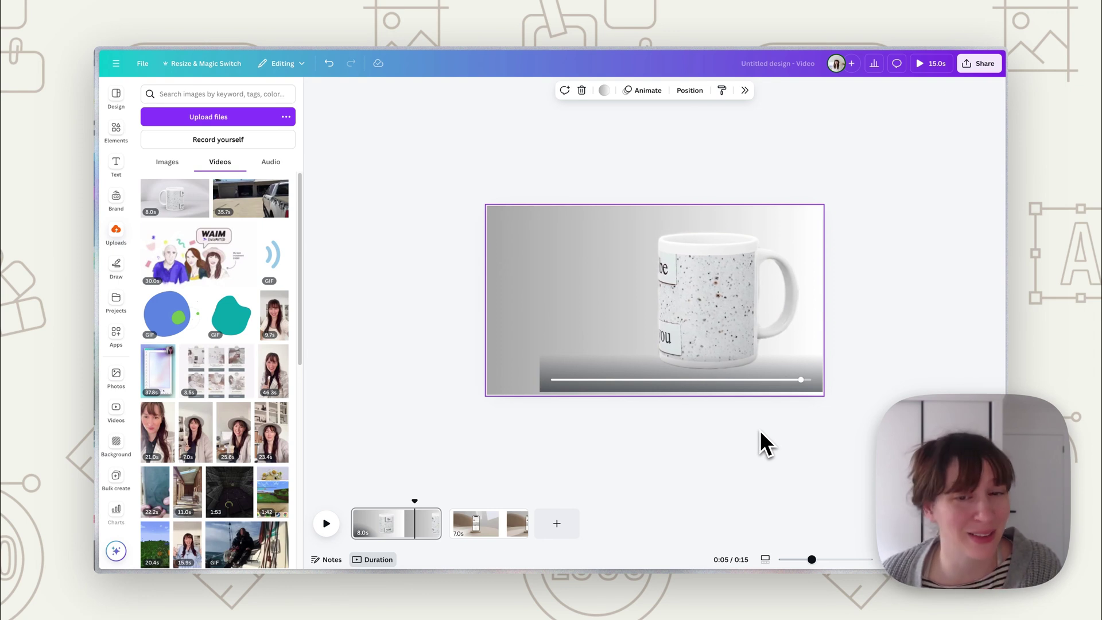
{"action": "left_click_drag", "start_coordinate": [683, 351], "coordinate": [744, 320]}
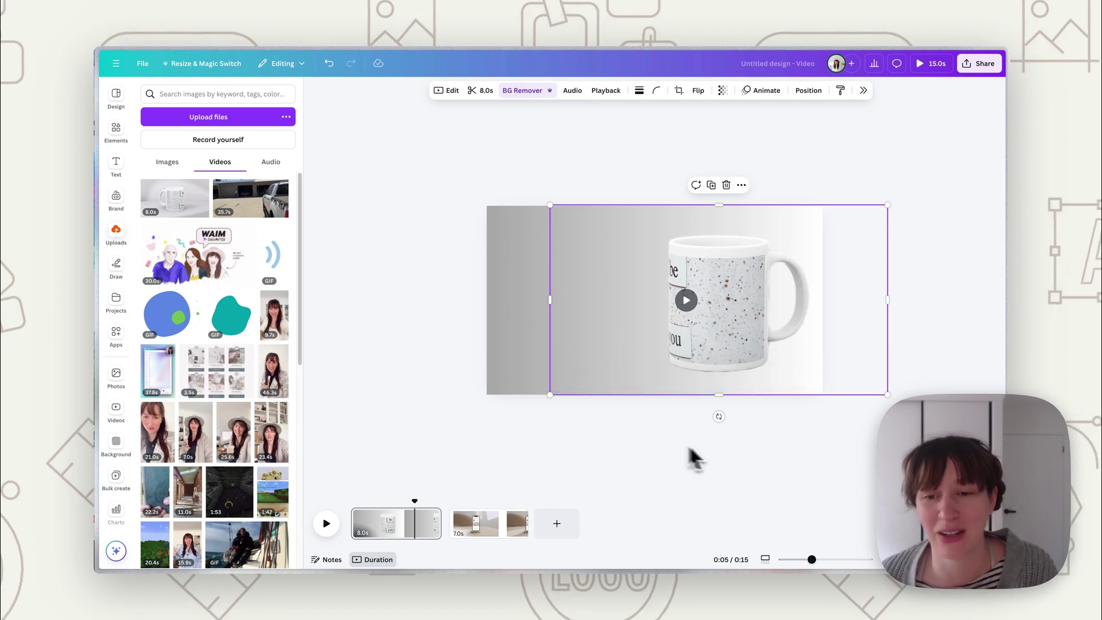
{"action": "left_click", "coordinate": [725, 434]}
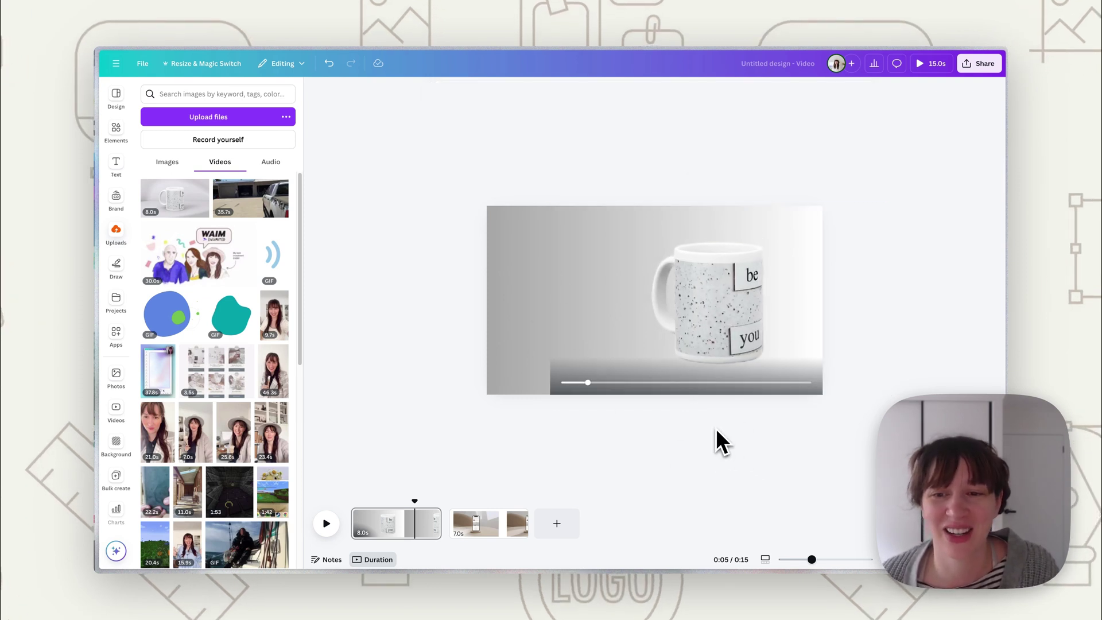